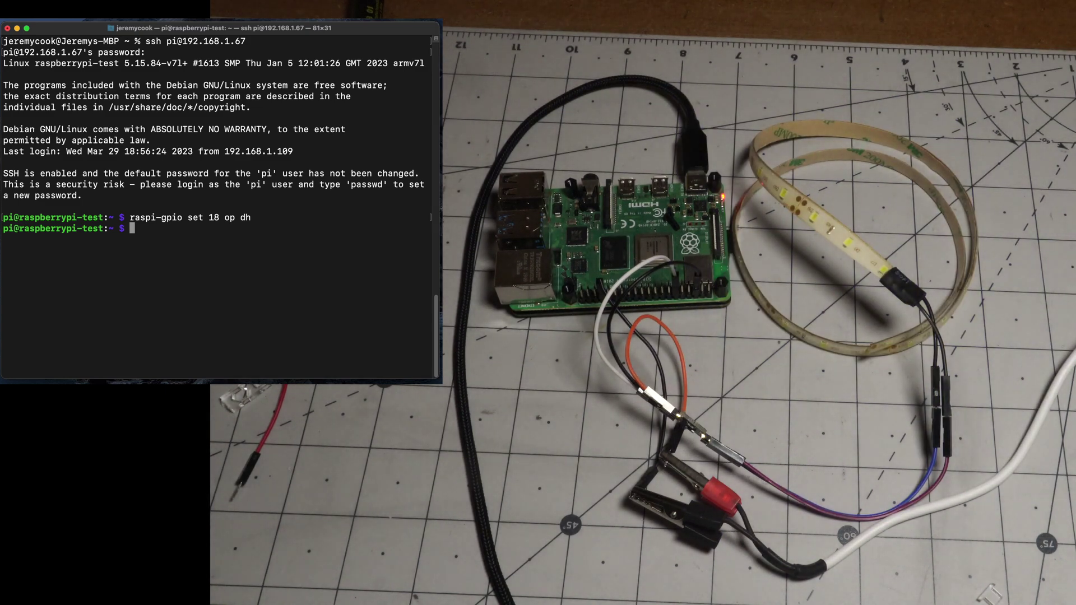
# Step: Recall the earlier 'raspi-gpio set 18 op dh' command from history to drive GPIO 18 high
pyautogui.press('Up')
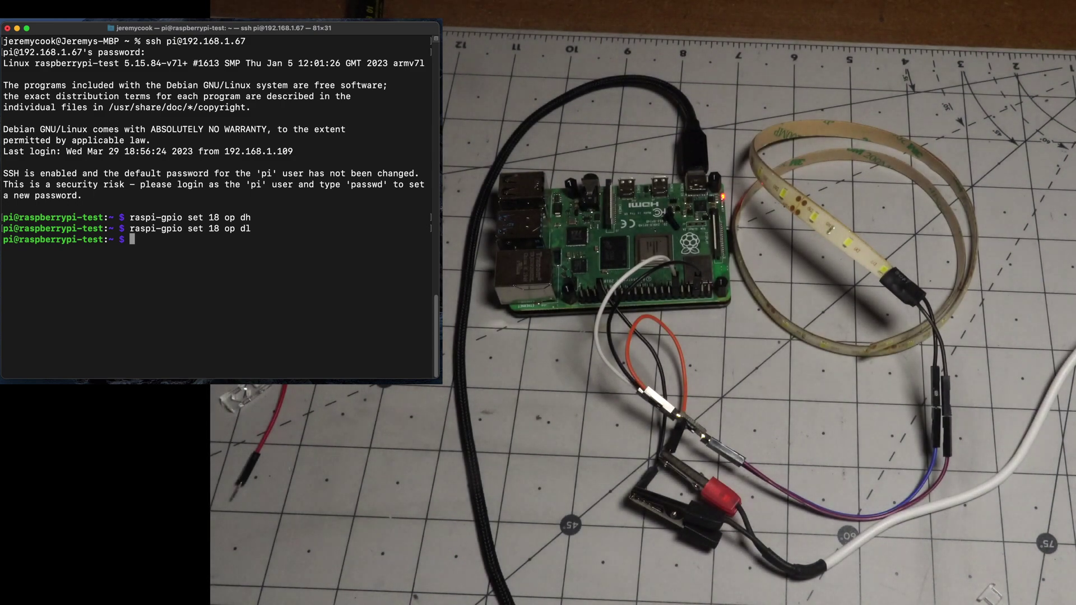
pyautogui.press('Up')
pyautogui.press('Up')
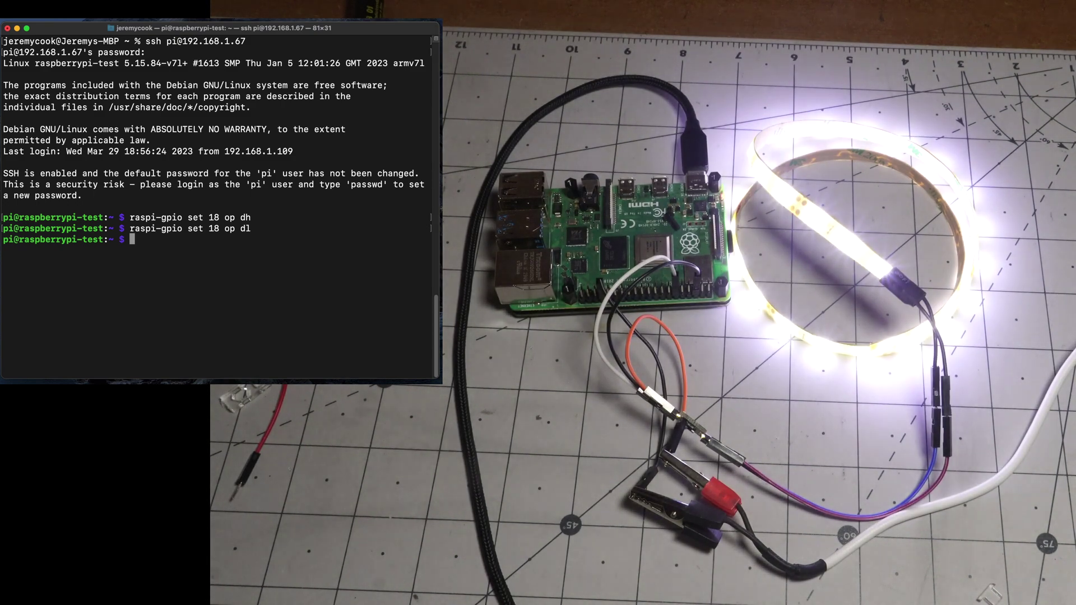